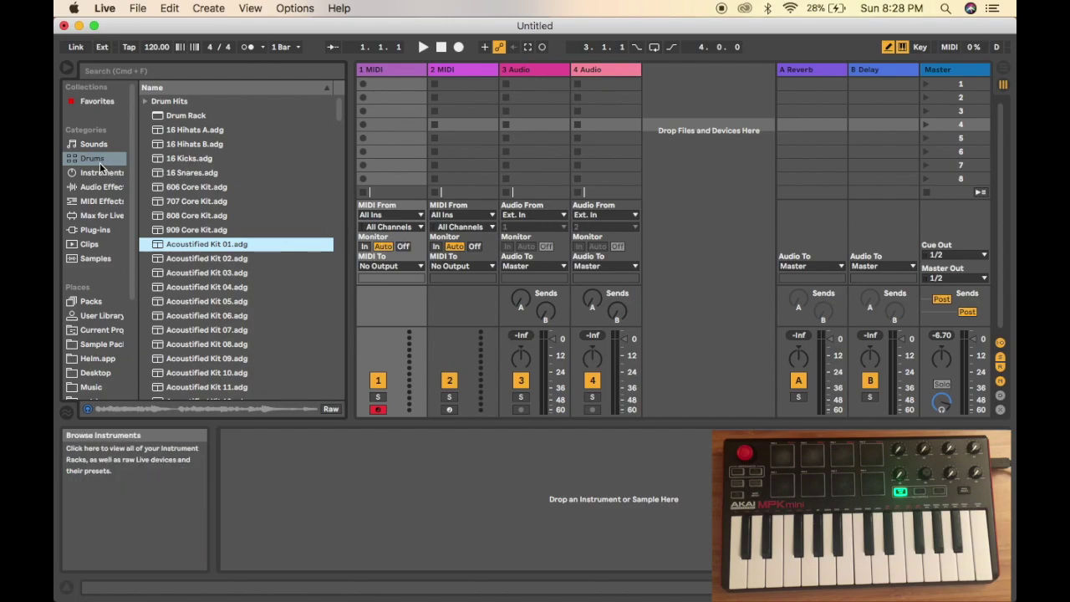
- Load Acoustified Kit 01 onto the first MIDI track and browse its pad banks
double_click(199, 244)
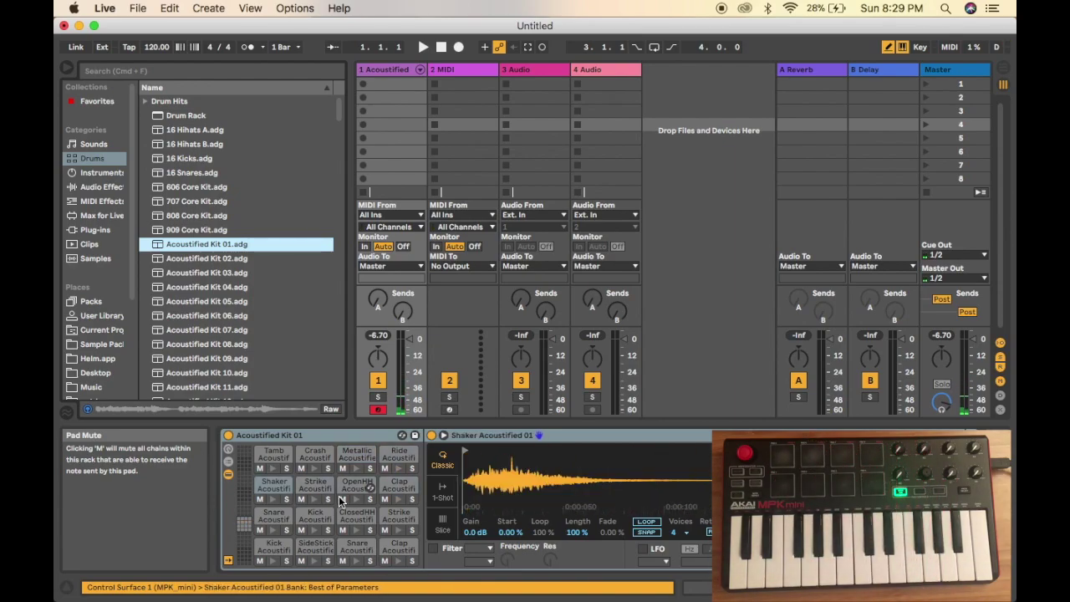
click(339, 497)
scroll(344, 495, down, 9)
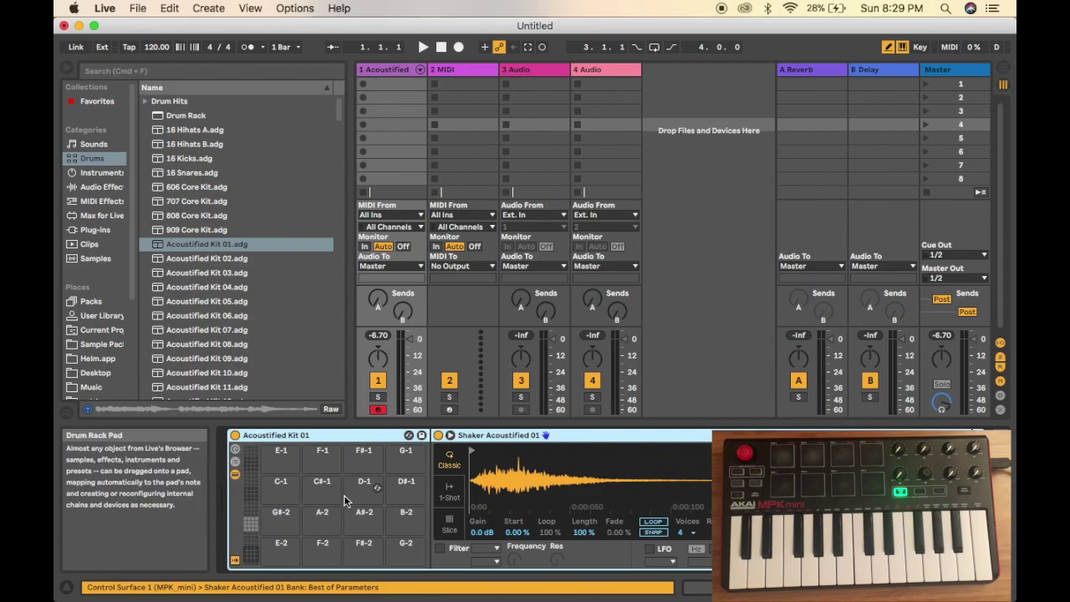
click(249, 526)
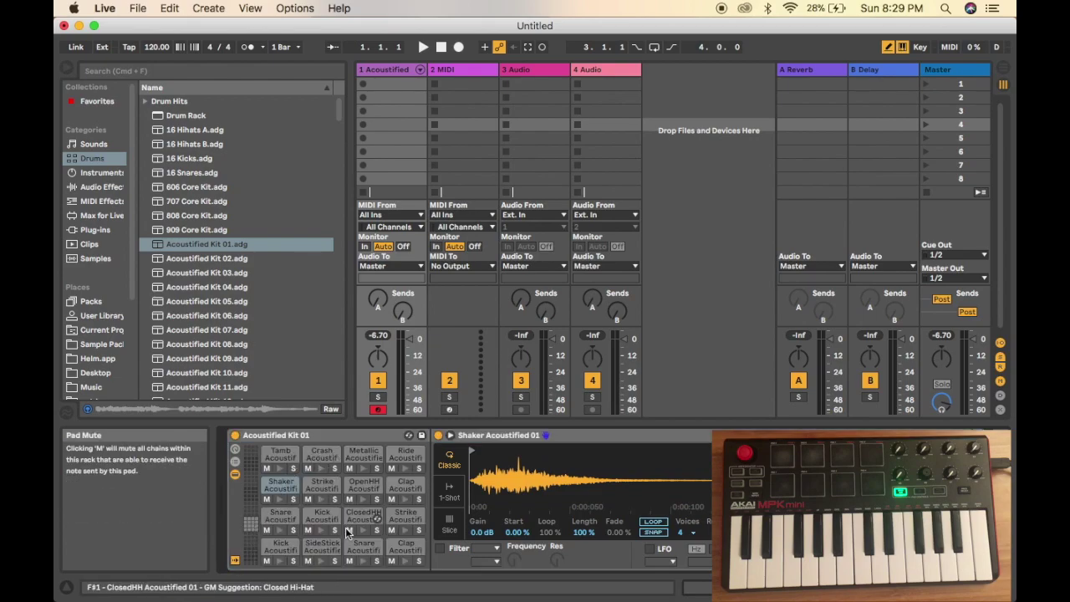
- Move the Kick sound to the top-left pad and the Snare sound to the pad beside it
click(325, 519)
drag(324, 518, 276, 455)
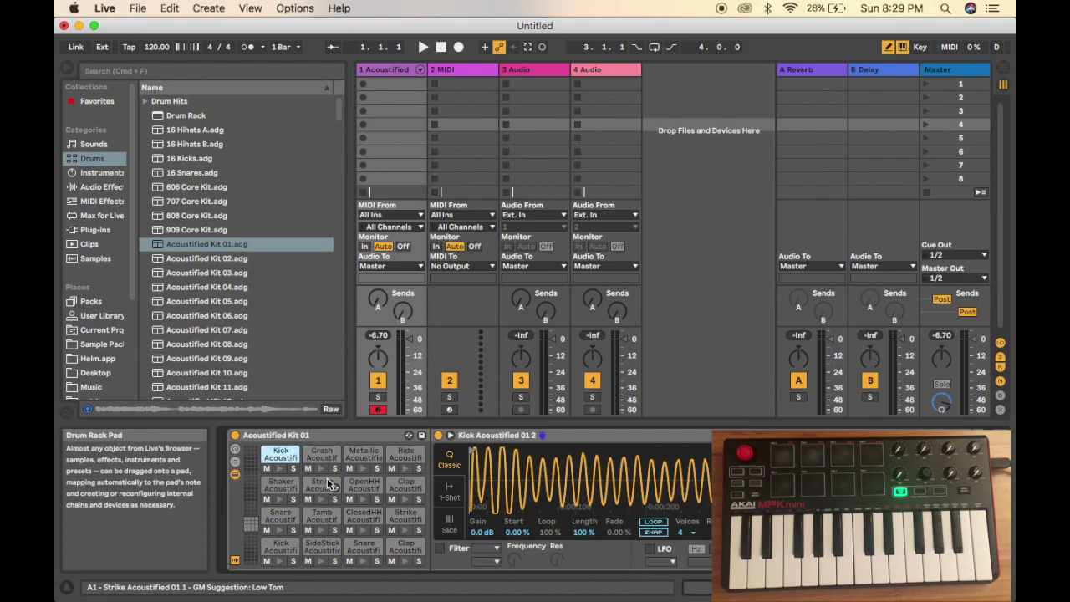
drag(289, 519, 319, 456)
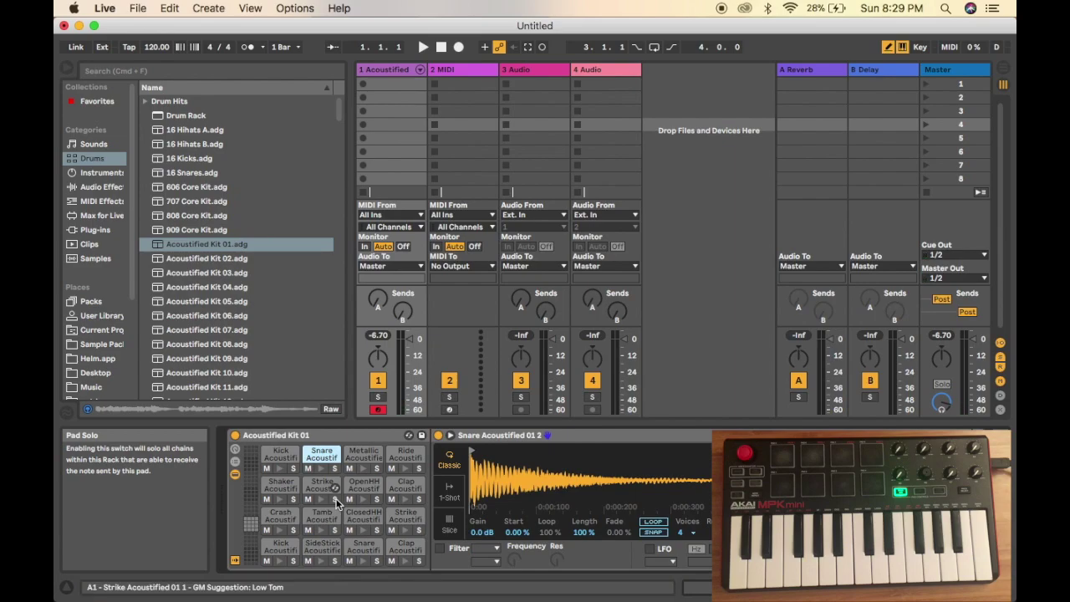
- Load a Drum Rack from Instruments onto the second MIDI track
click(454, 69)
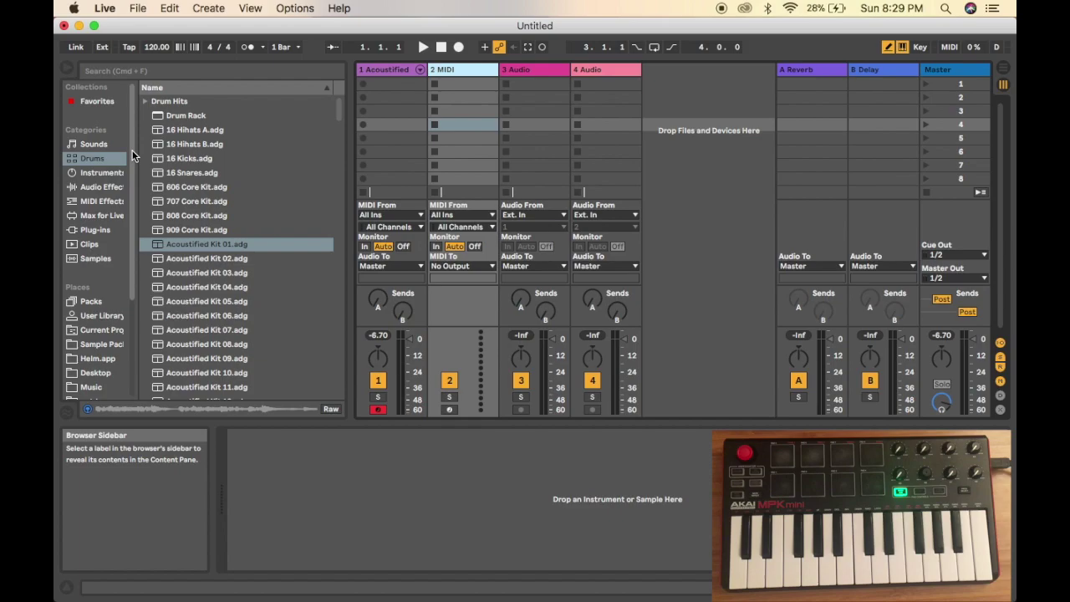
click(108, 173)
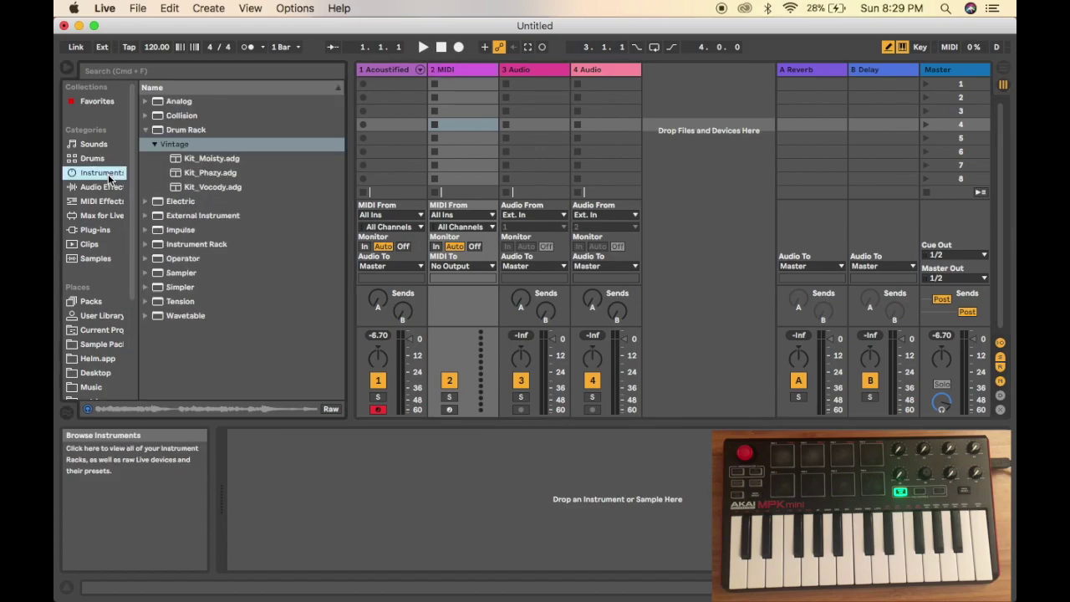
double_click(161, 130)
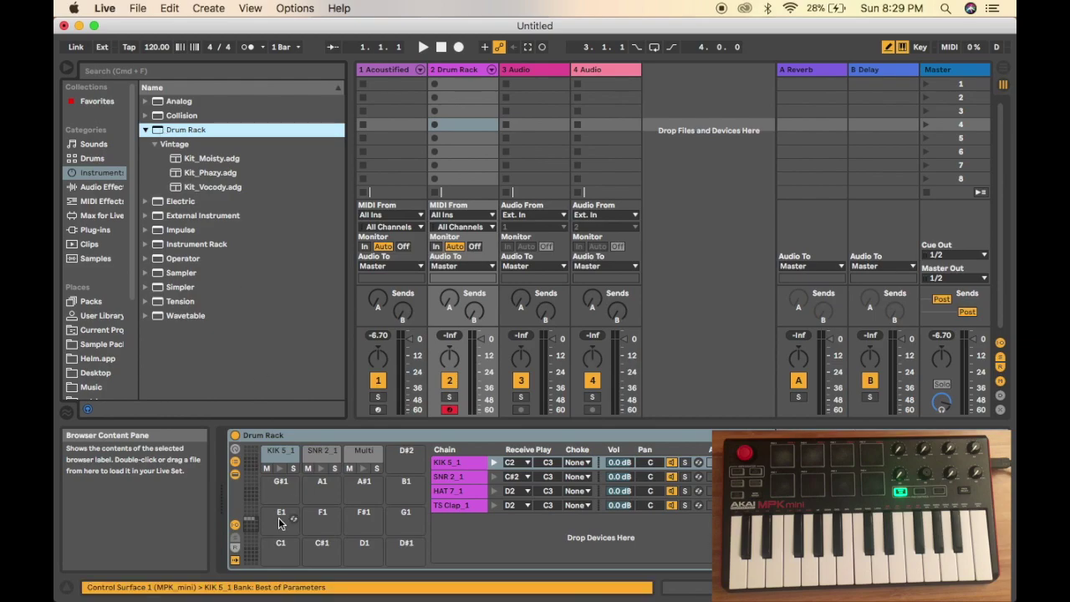
- Clear the Multi, SNR 2_1 and KIK 5_1 pads from the Drum Rack
click(358, 454)
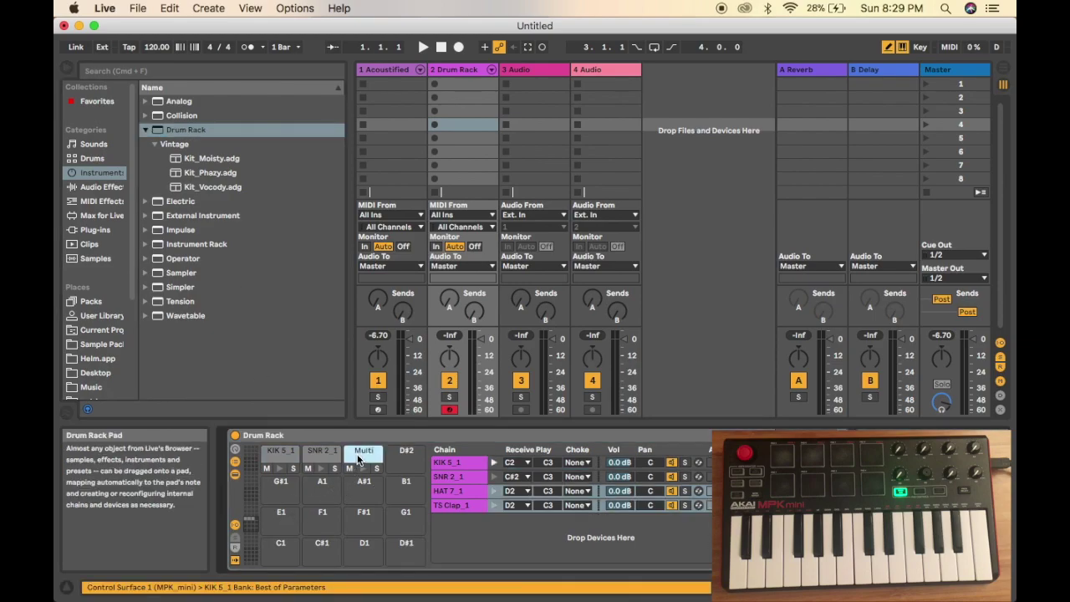
key(Delete)
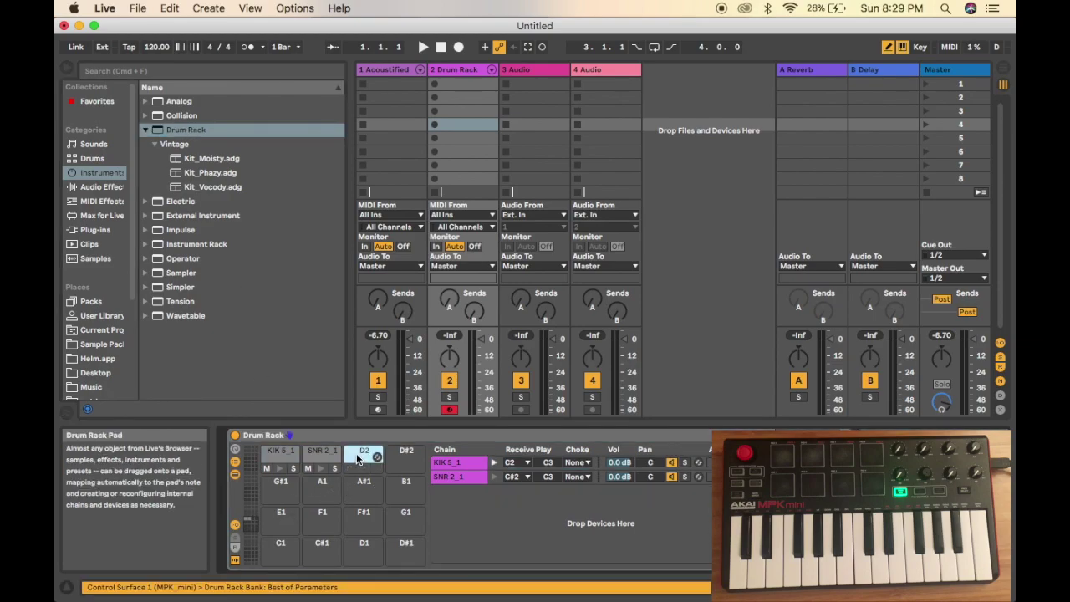
click(320, 456)
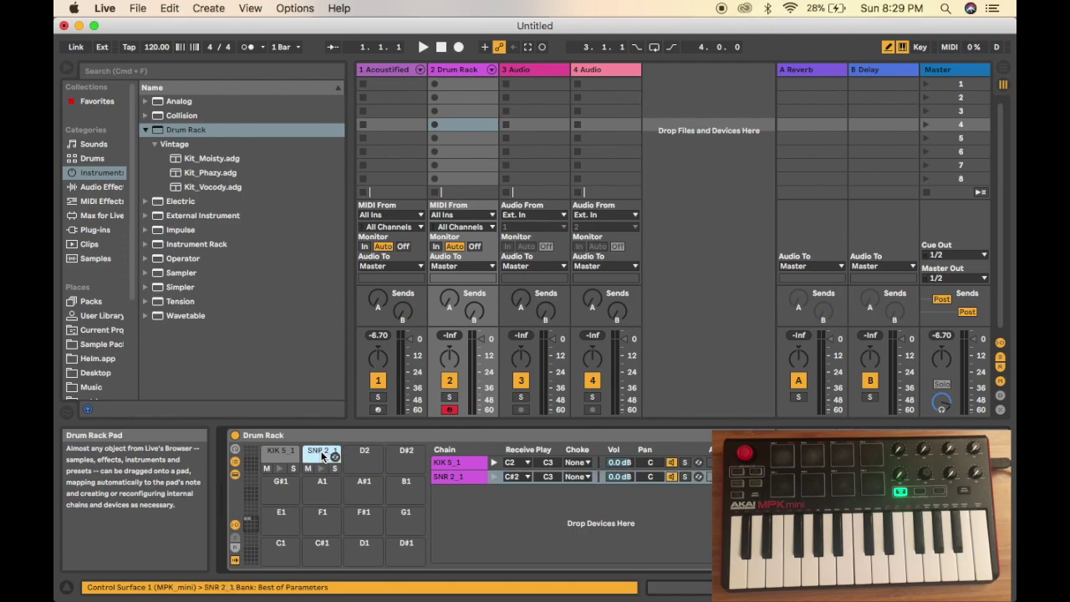
key(Delete)
click(282, 454)
key(Delete)
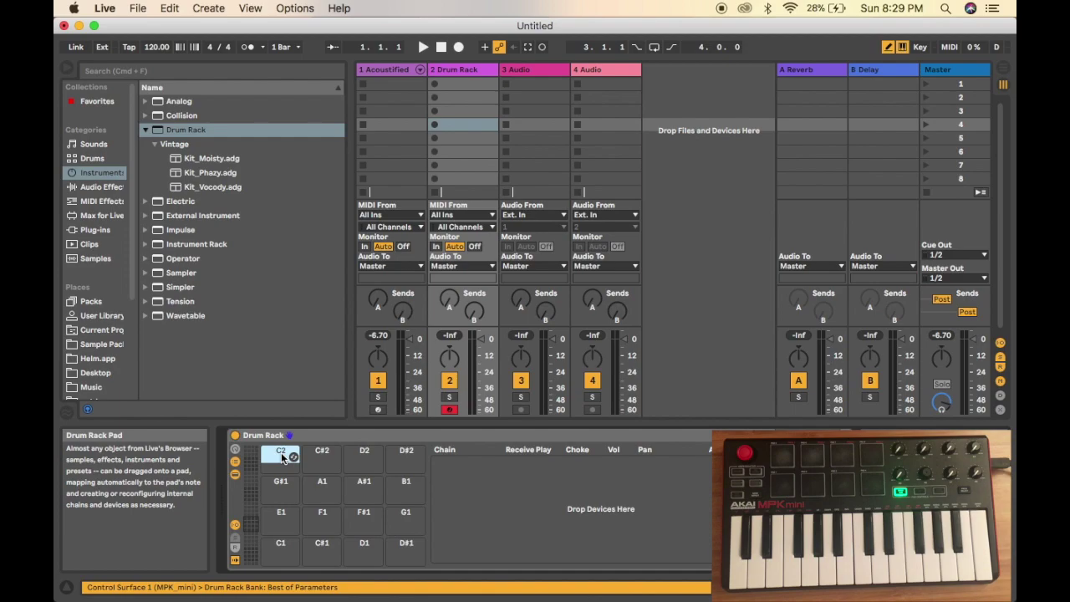
- Place the HAT 8_1.wav hi-hat sample from the drum kit folder on pad C#2
click(87, 346)
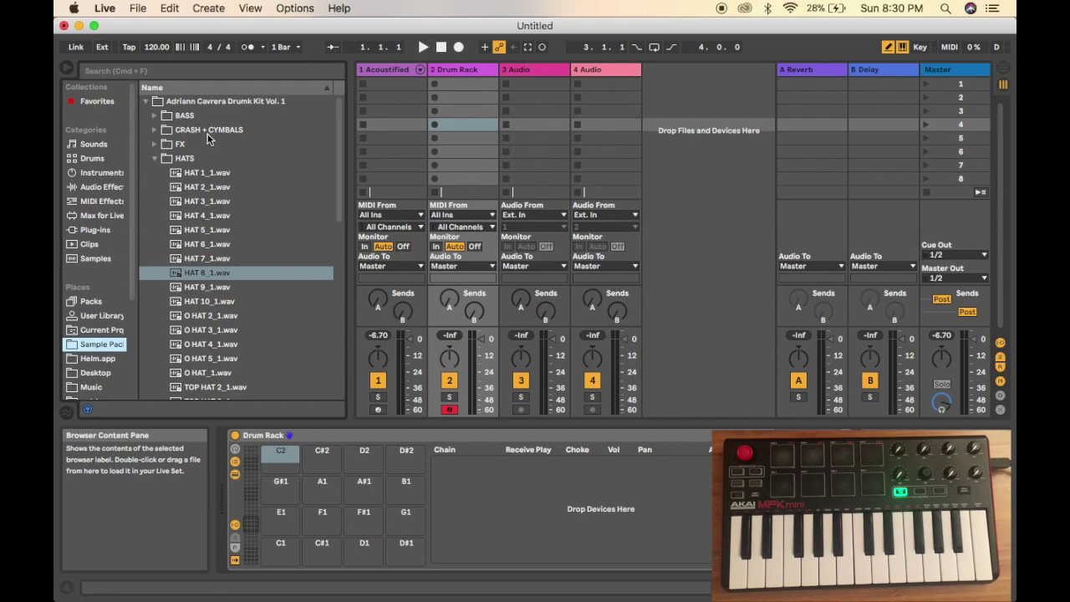
click(186, 271)
drag(357, 462, 358, 462)
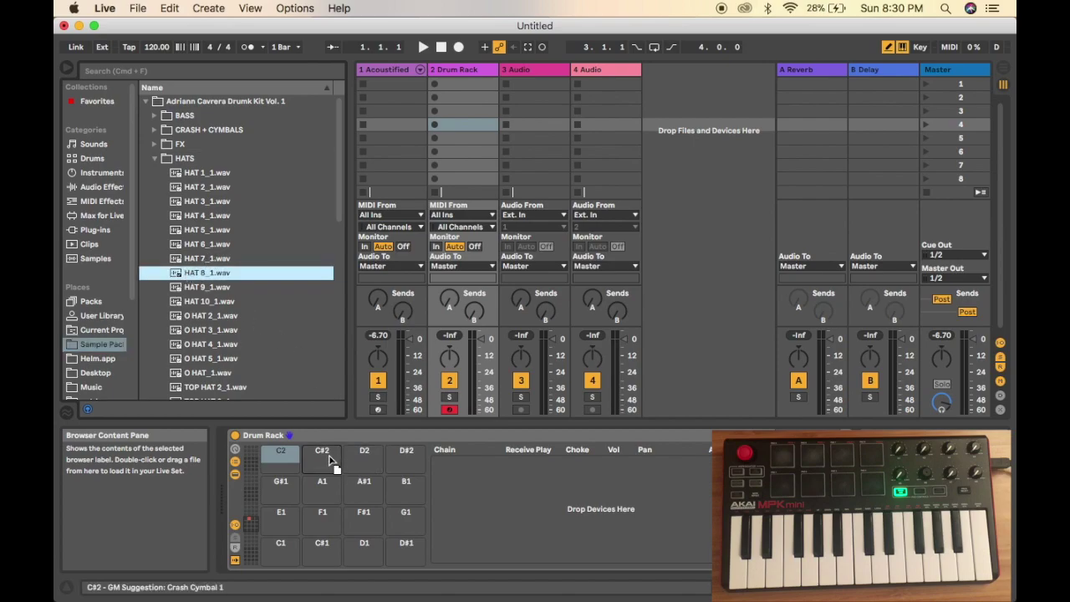
scroll(270, 290, down, 2)
scroll(270, 290, down, 1)
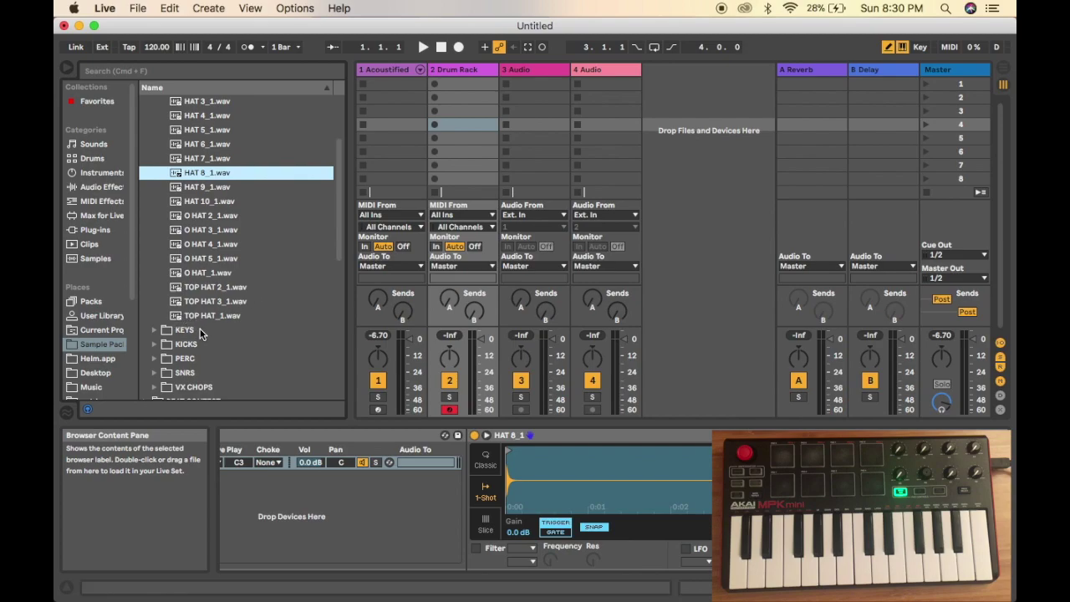
- Put the KIK 3_1.wav kick from the KICKS folder on pad C2
click(153, 344)
click(195, 144)
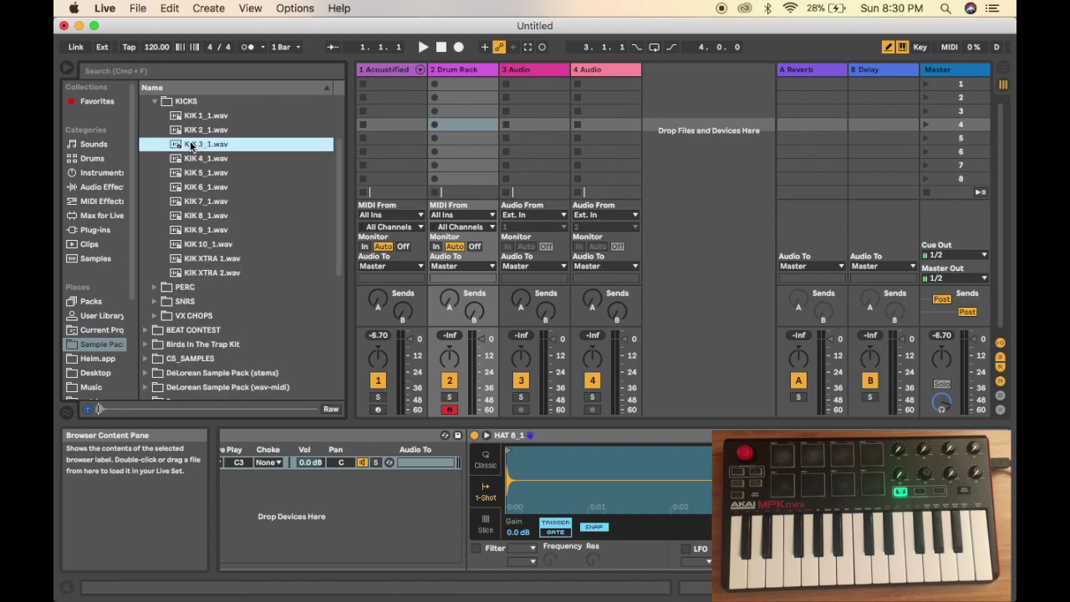
click(317, 516)
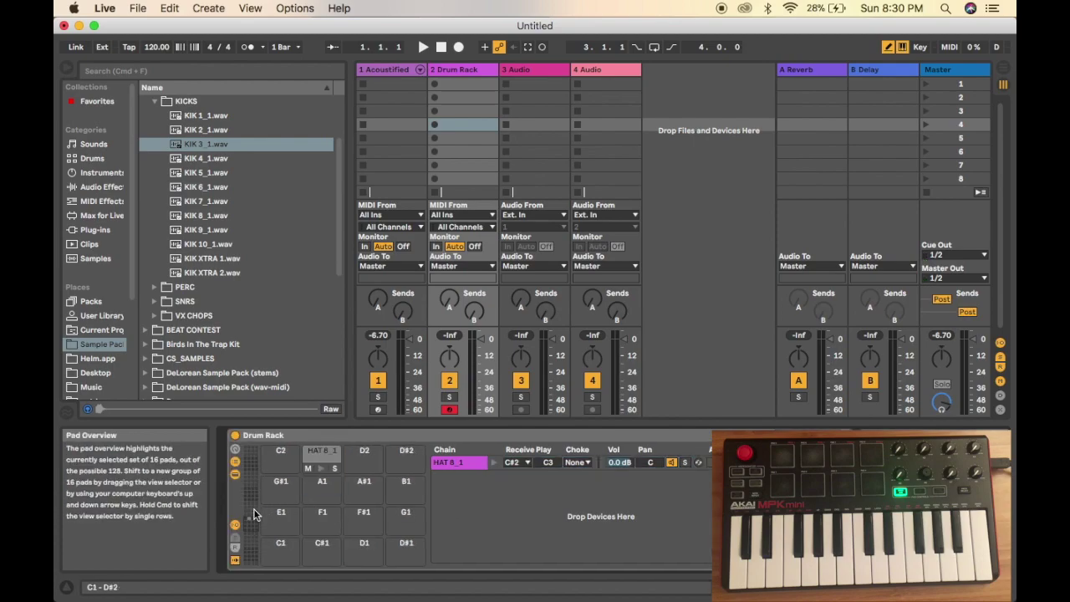
drag(195, 149, 281, 460)
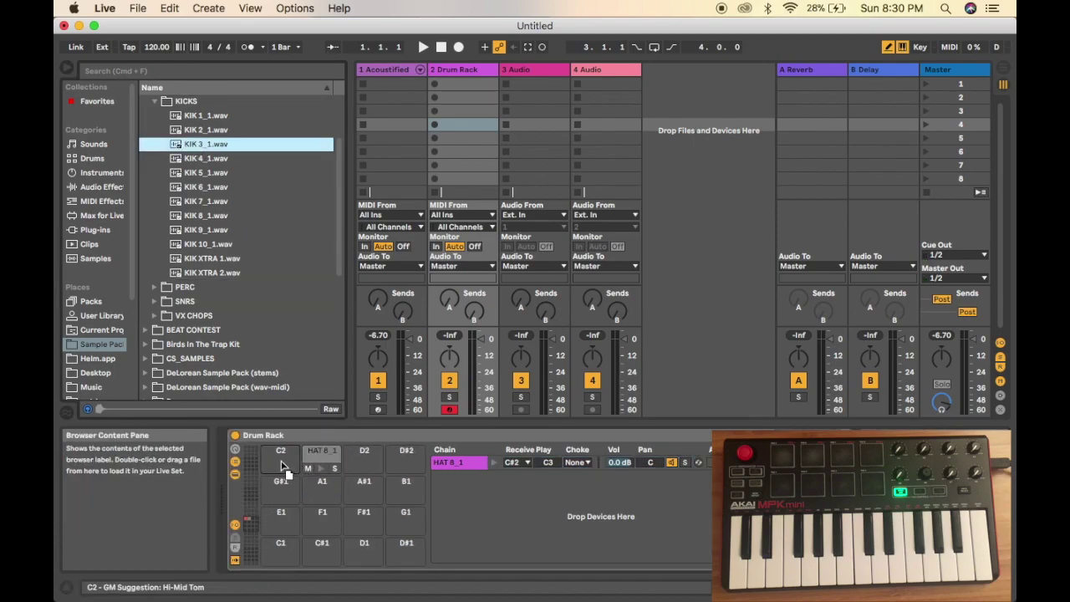
click(352, 513)
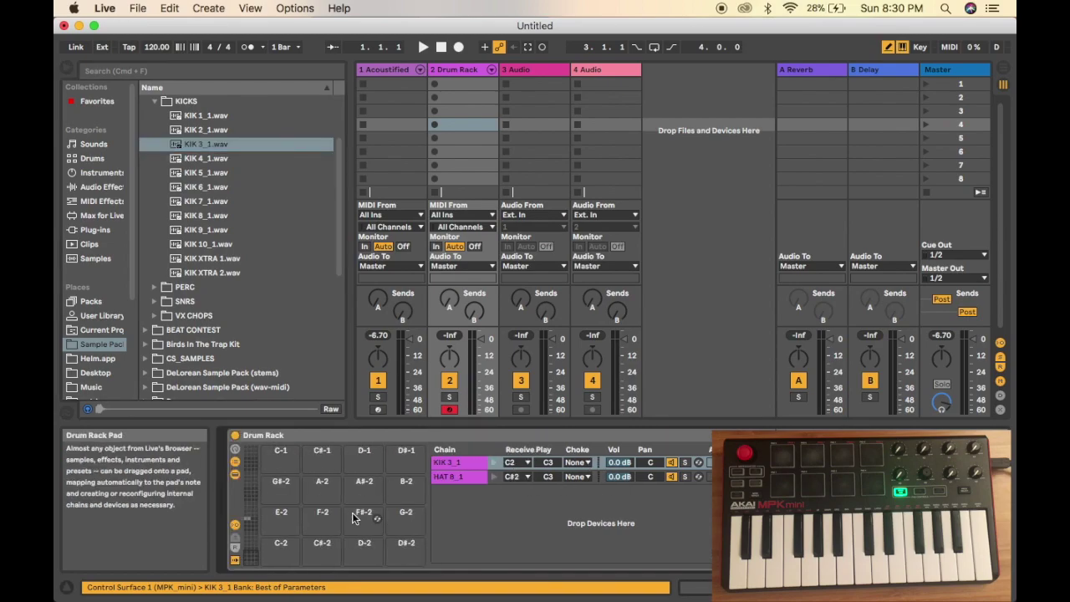
click(250, 518)
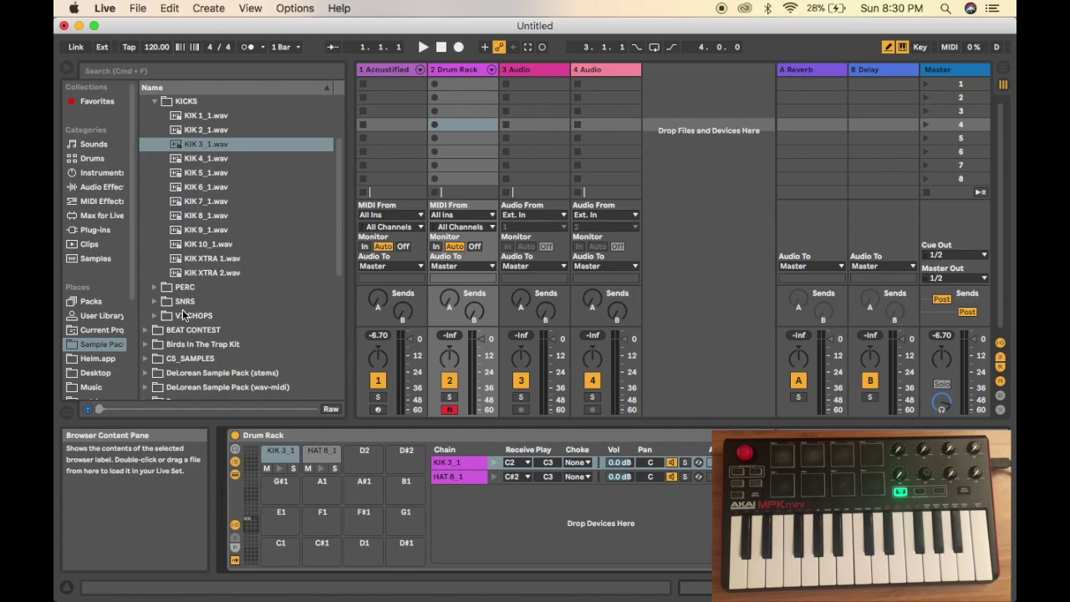
- Audition snares in SNRS and put SNR 2_1.wav on pad D2
click(155, 302)
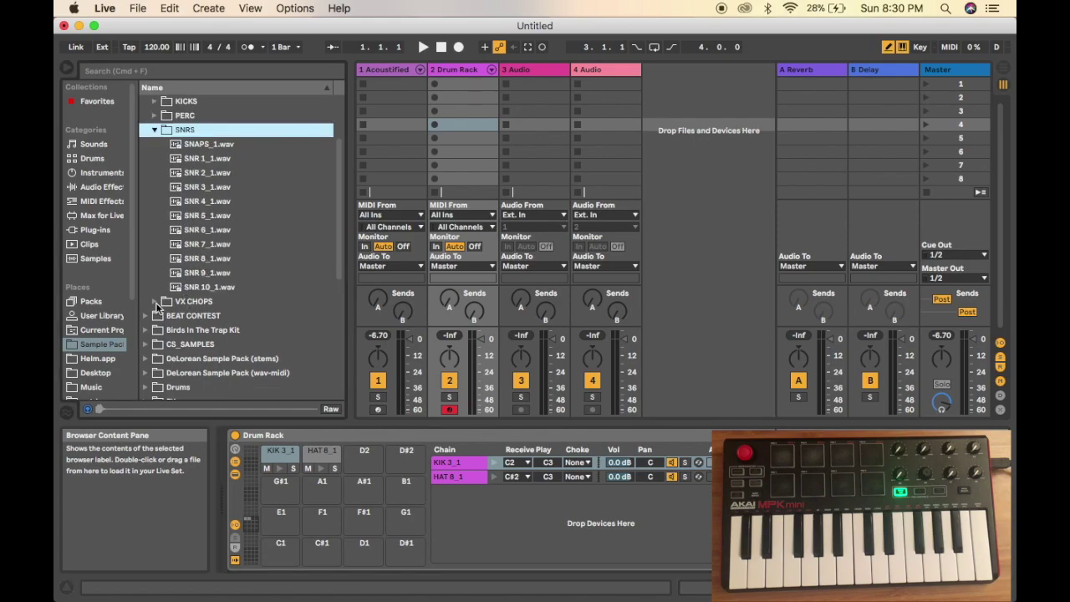
key(Down)
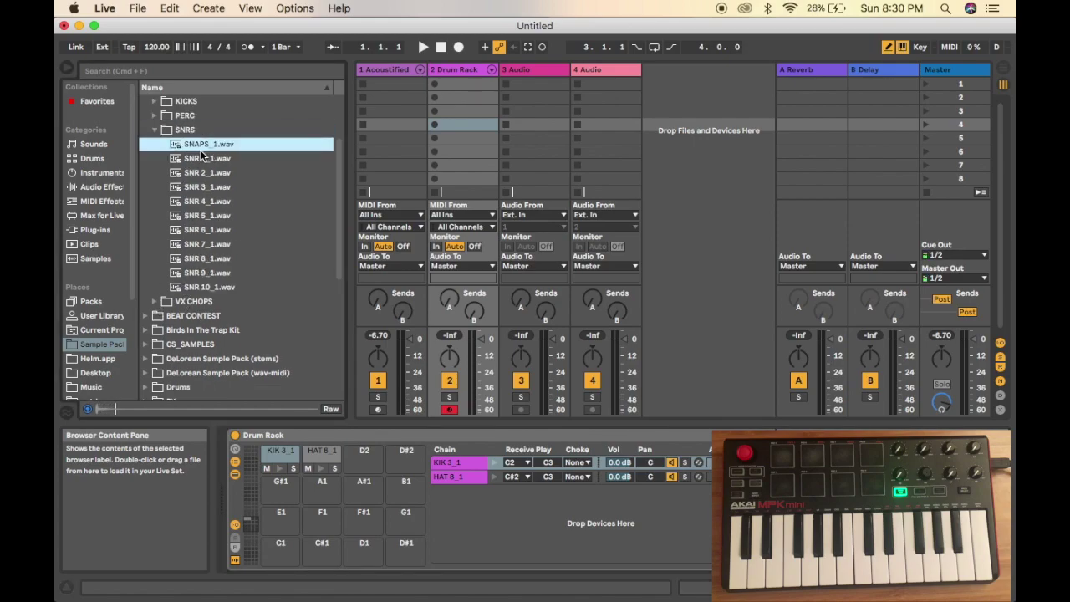
click(211, 158)
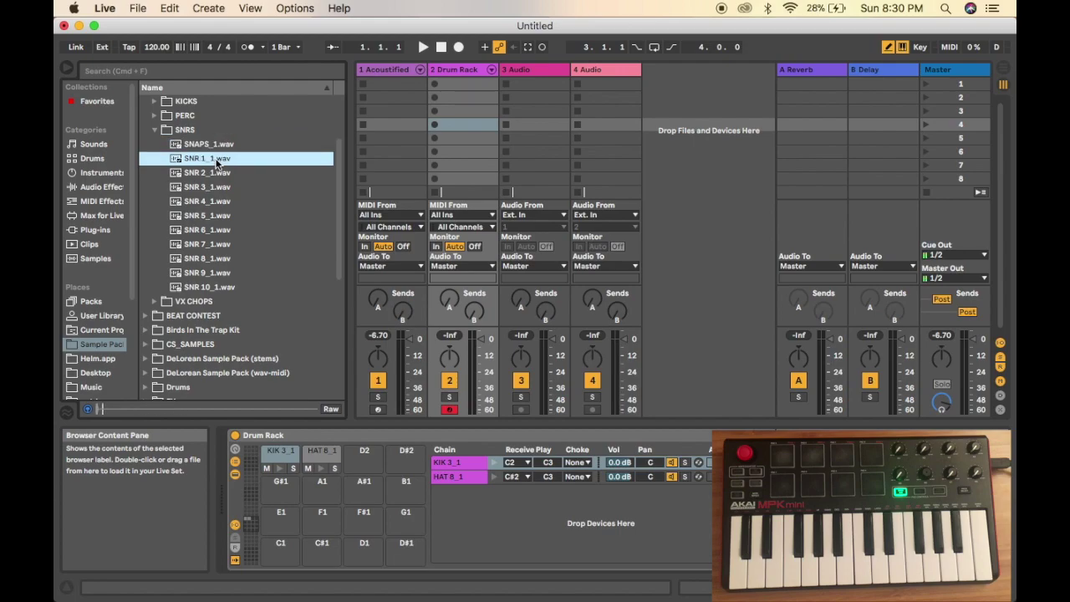
click(207, 176)
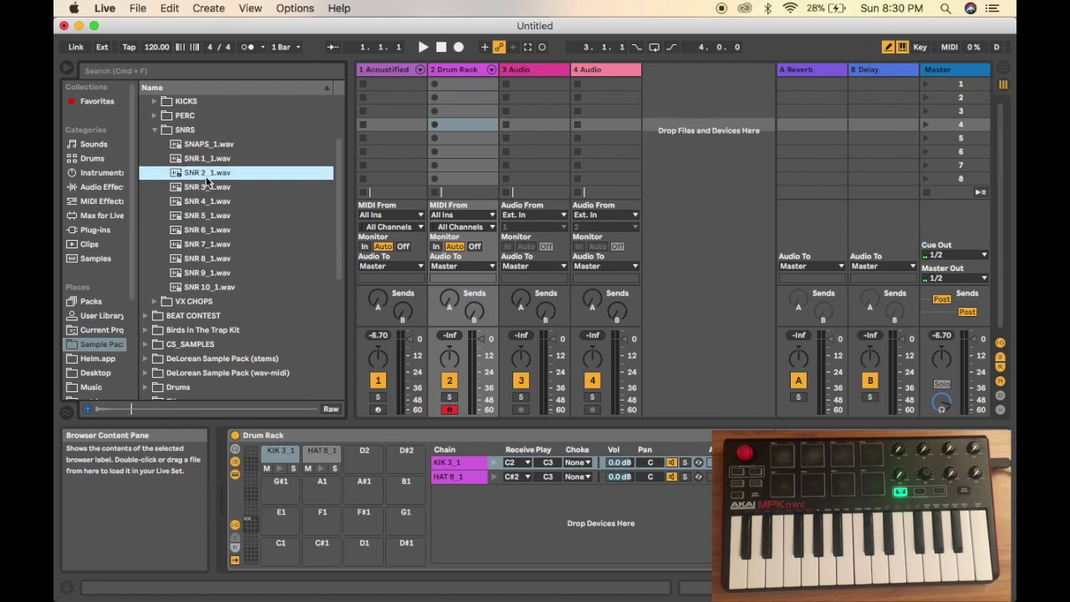
drag(206, 177, 366, 456)
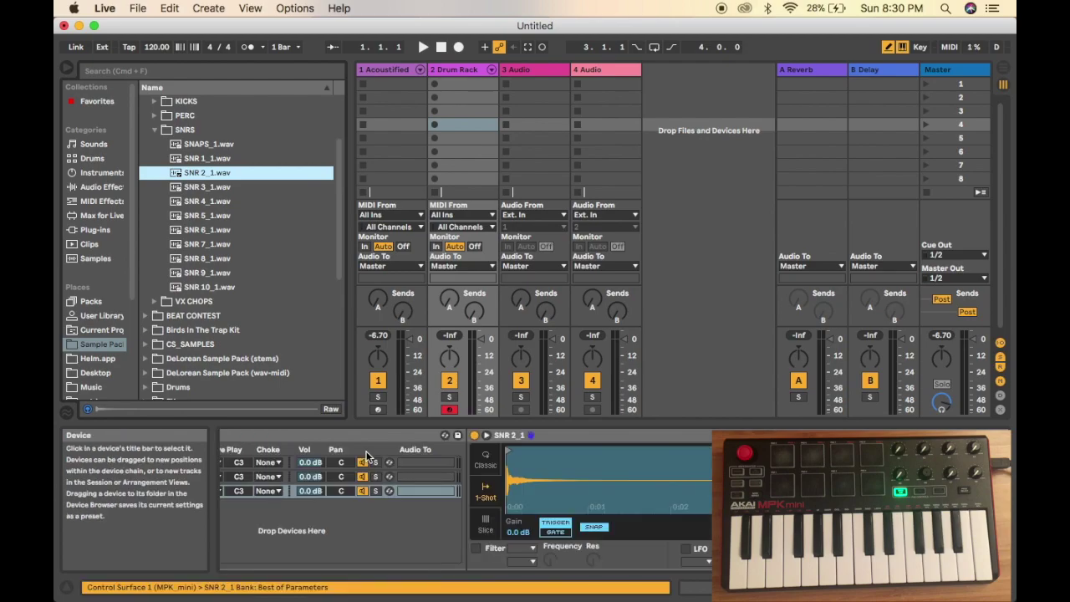
click(316, 539)
click(255, 528)
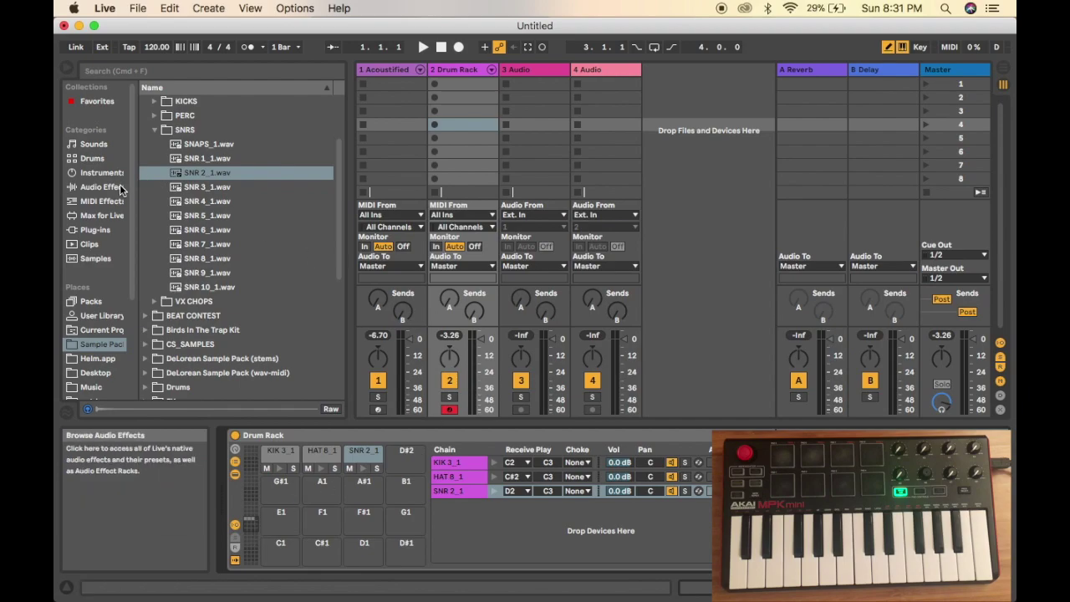
- Add Drum Buss after the KIK 3_1 pad's Simpler and set its distortion to Hard
click(99, 186)
scroll(189, 201, down, 2)
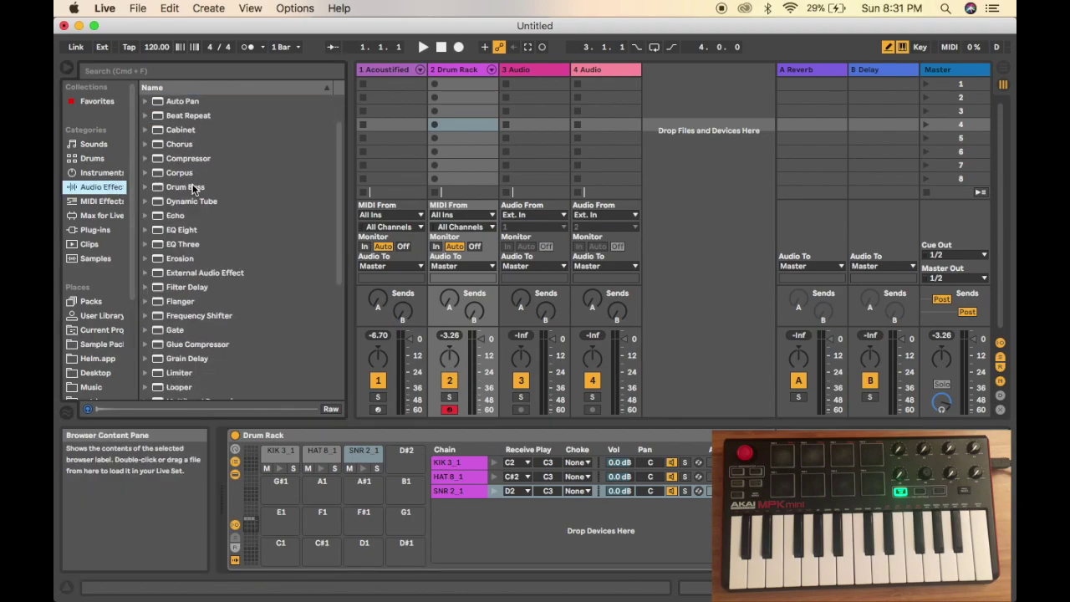
scroll(184, 222, up, 2)
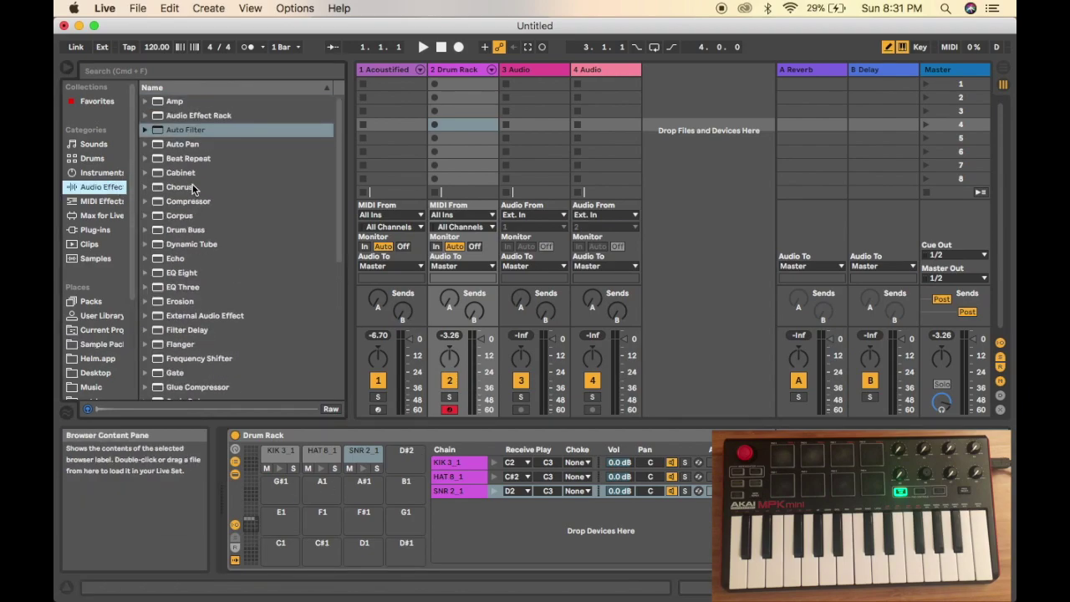
click(145, 231)
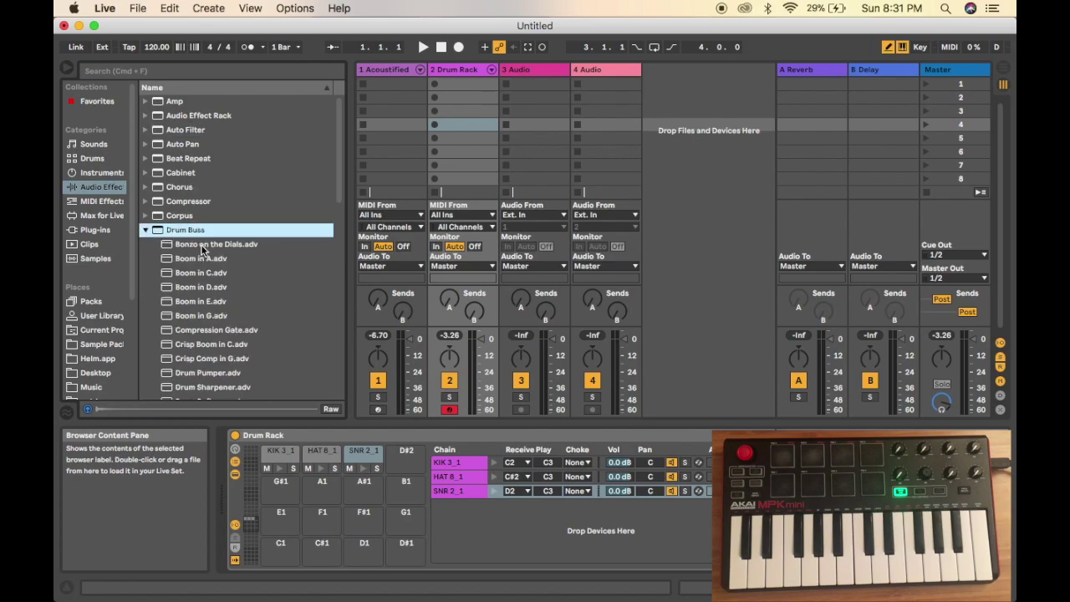
click(281, 453)
click(281, 453)
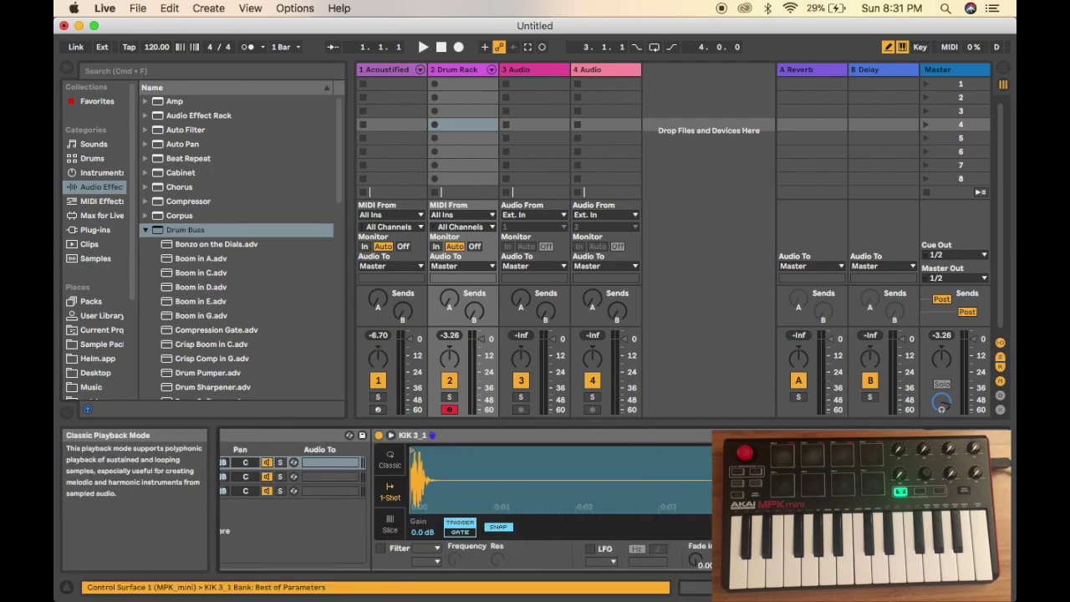
click(153, 229)
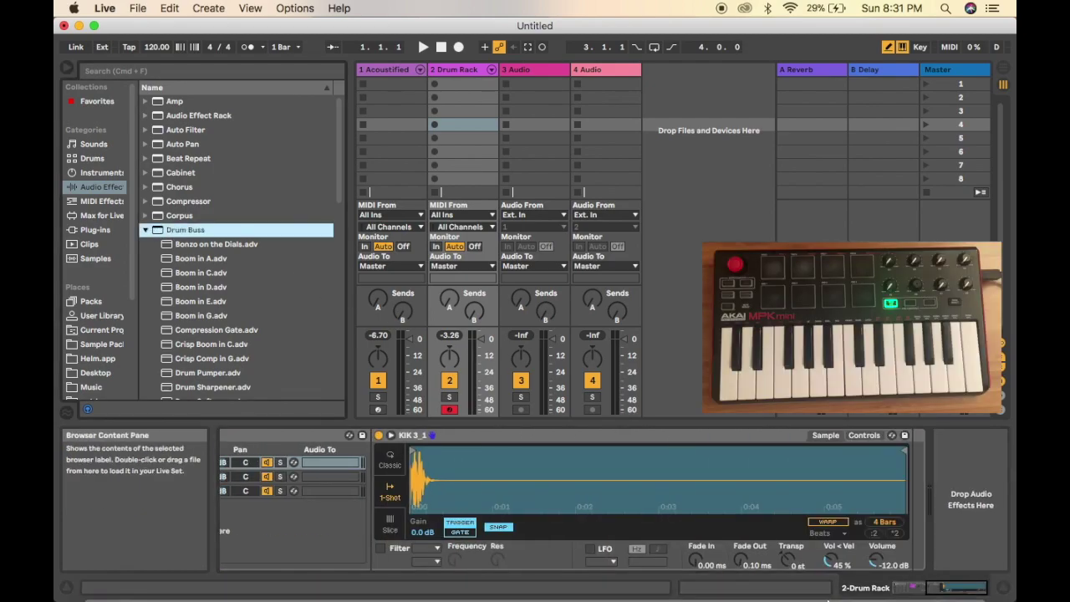
drag(911, 475, 915, 481)
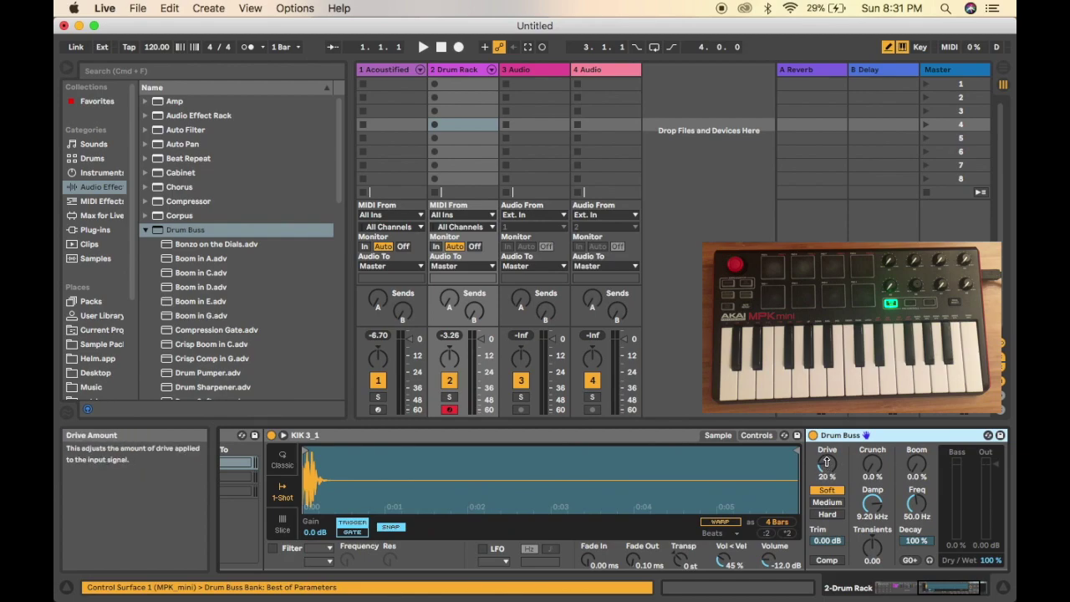
click(829, 515)
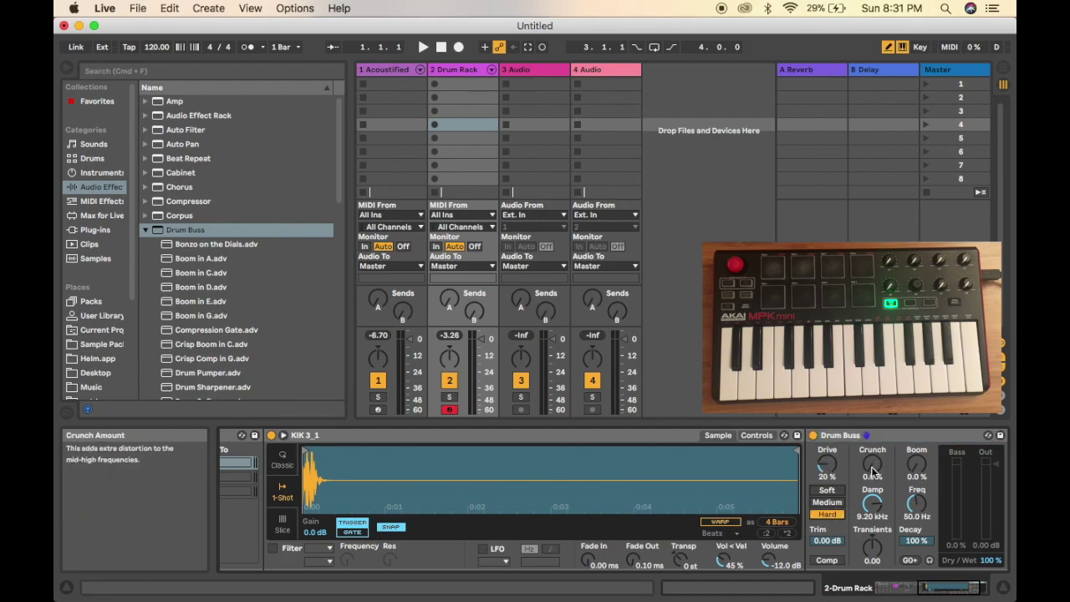